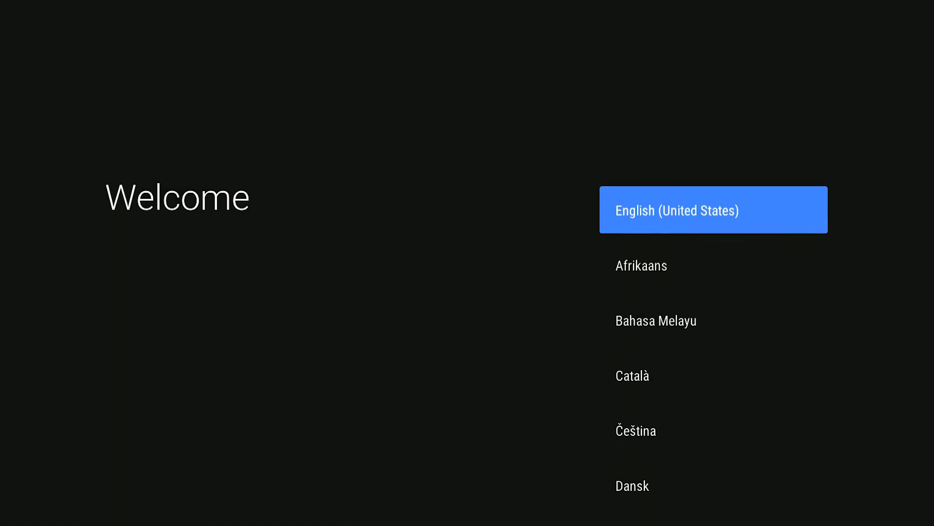
Step: Choose English (United States) as the TV language
{"action": "key", "text": "Return"}
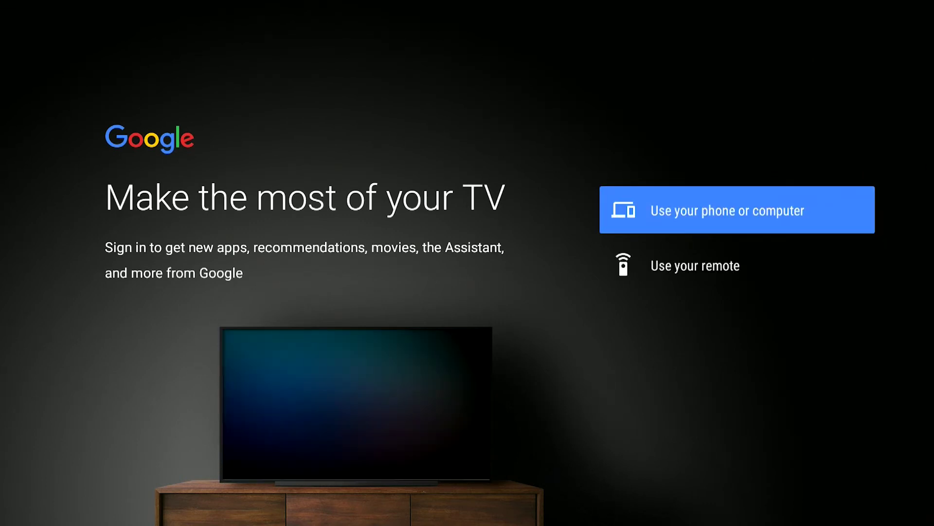
Step: Sign in with the remote using the account e-mail and password, accept the terms, and allow location
{"action": "key", "text": "Down"}
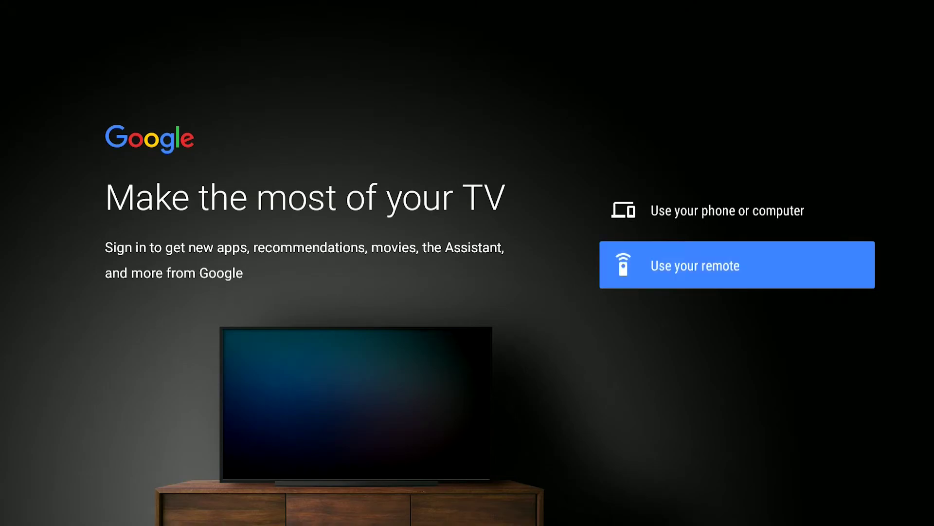
{"action": "key", "text": "Return"}
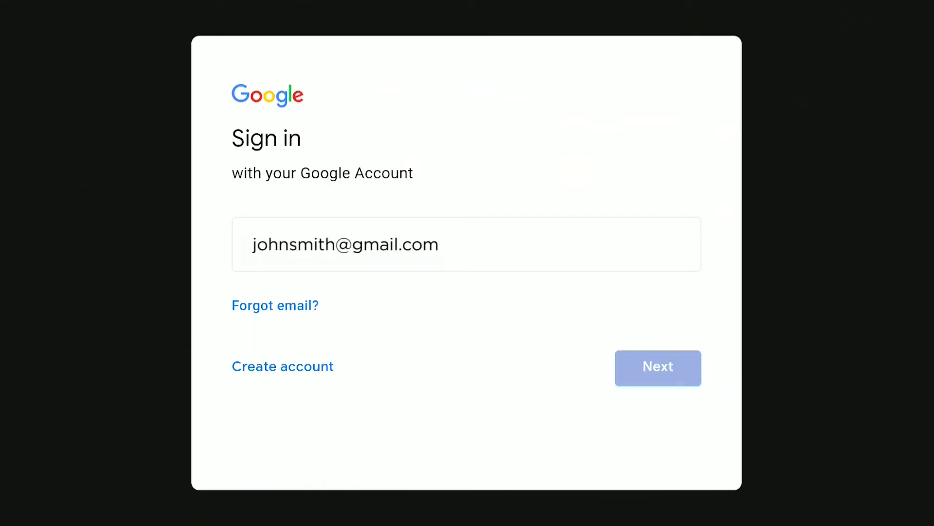
{"action": "key", "text": "Return"}
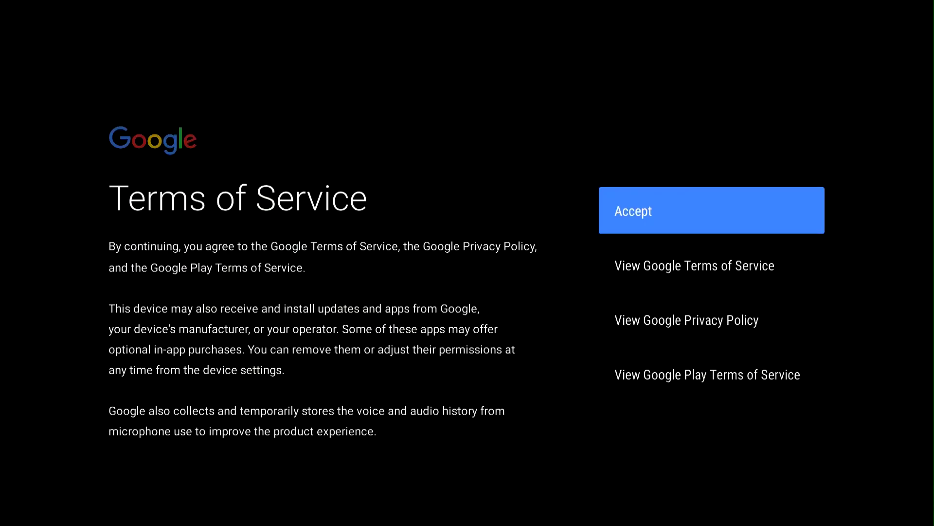
{"action": "key", "text": "Return"}
{"action": "key", "text": "Return"}
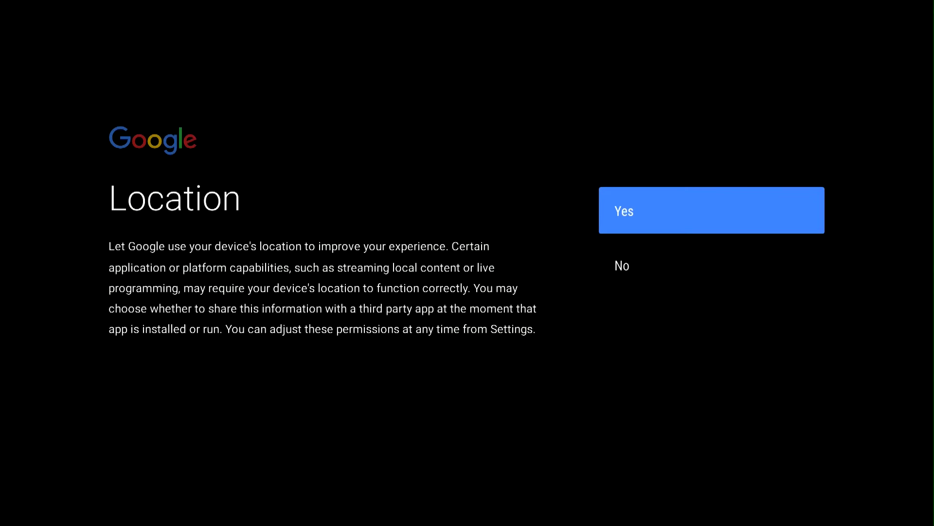
{"action": "key", "text": "Return"}
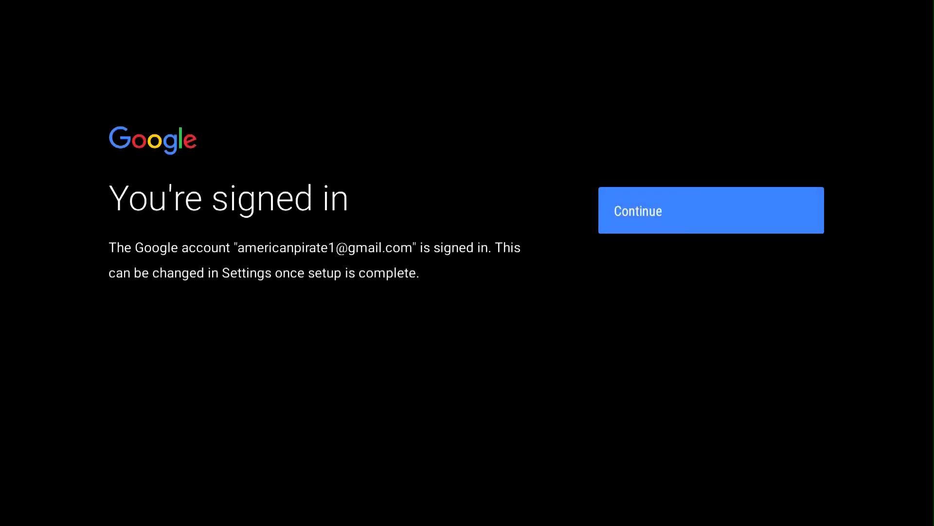
Step: Name the device 'Family Room TV' and continue without installing any recommended apps
{"action": "key", "text": "Return"}
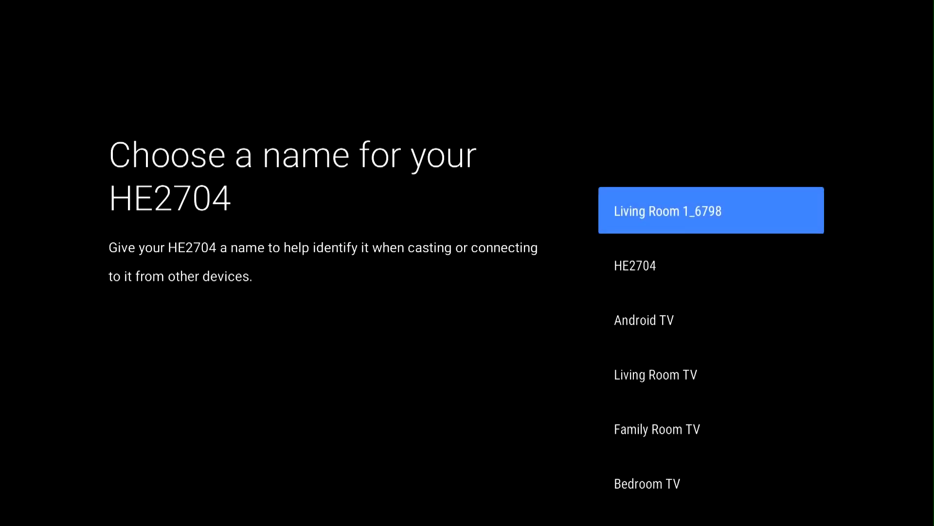
{"action": "key", "text": "Down"}
{"action": "key", "text": "Down"}
{"action": "key", "text": "Down"}
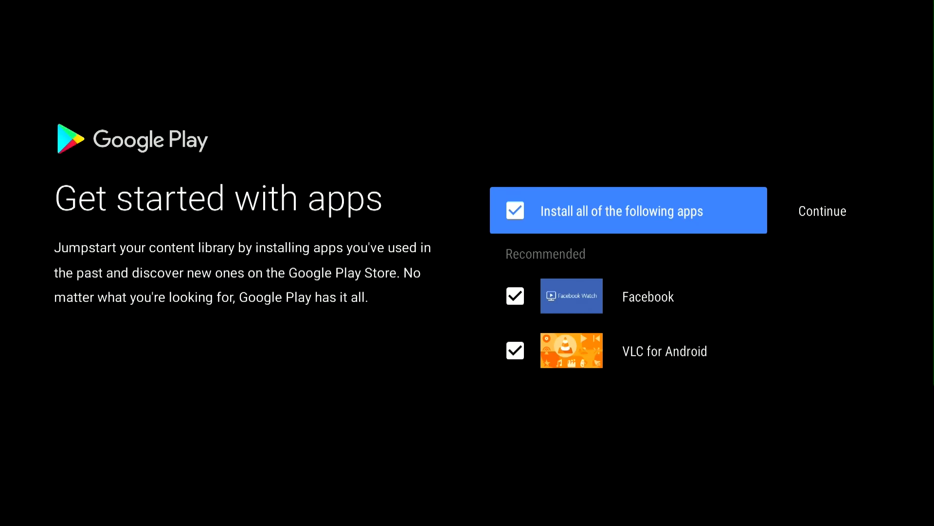
{"action": "key", "text": "Return"}
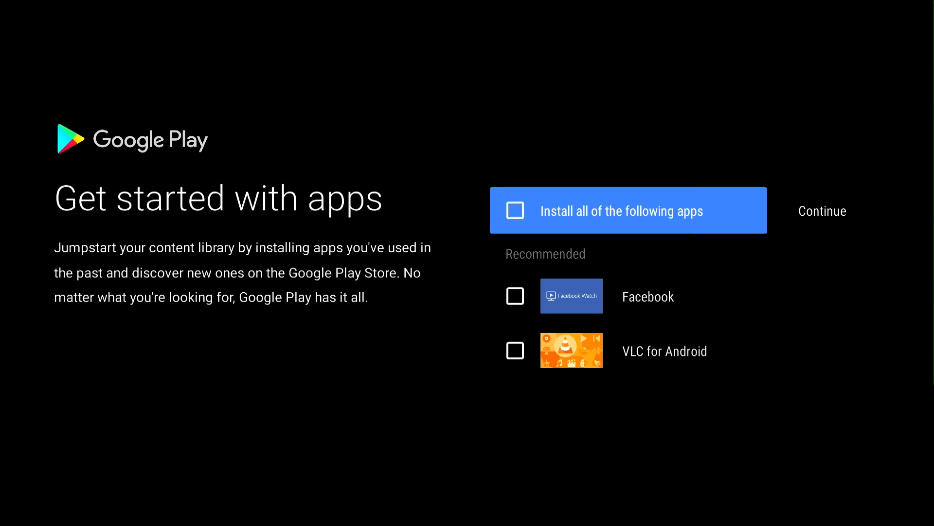
{"action": "key", "text": "Right"}
{"action": "key", "text": "Return"}
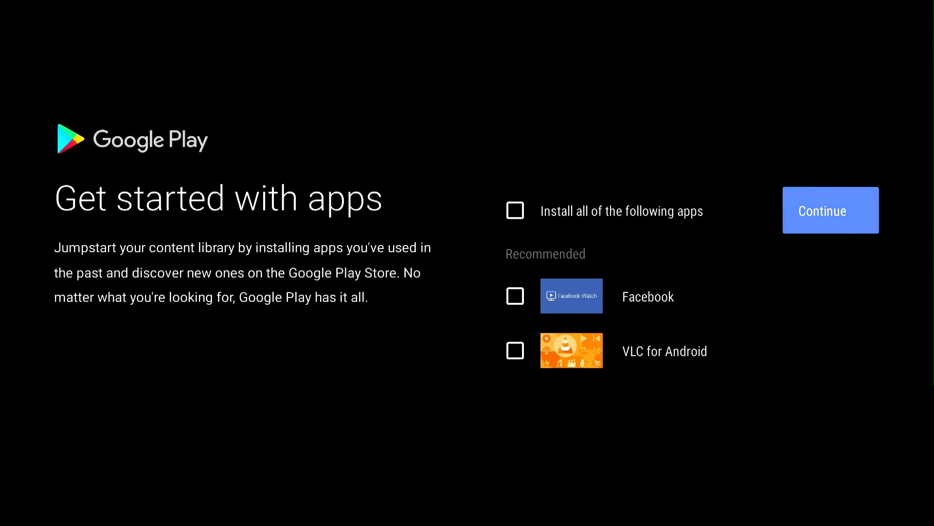
Step: Page through the welcome tour, past Play Next and Google Play, to the final page
{"action": "key", "text": "Return"}
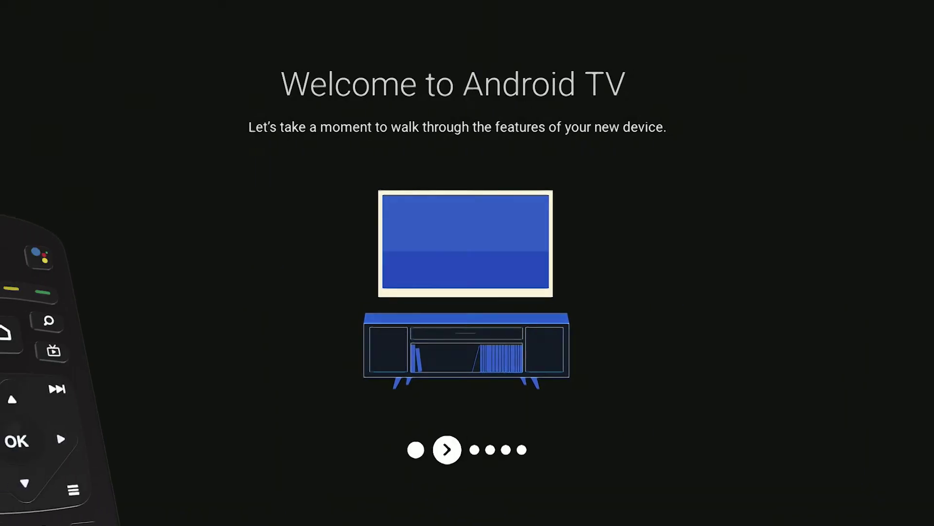
{"action": "key", "text": "Return"}
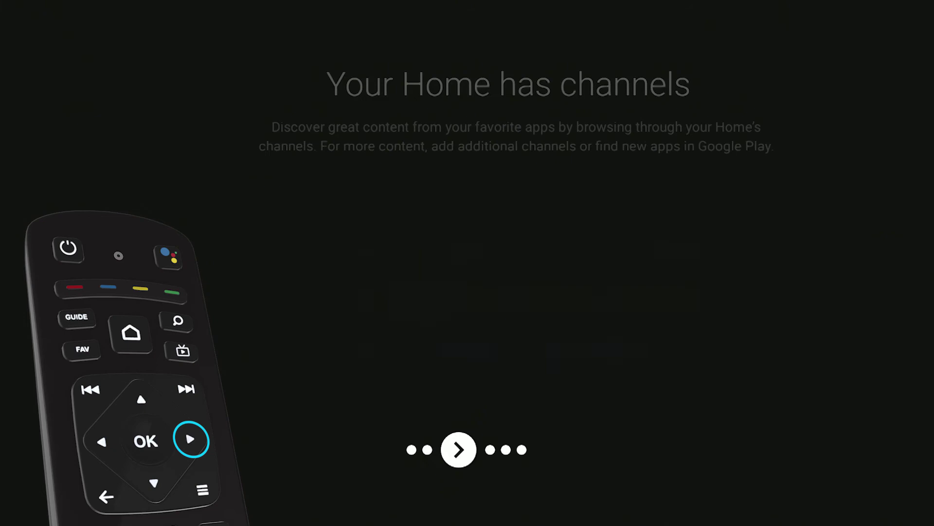
{"action": "key", "text": "Return"}
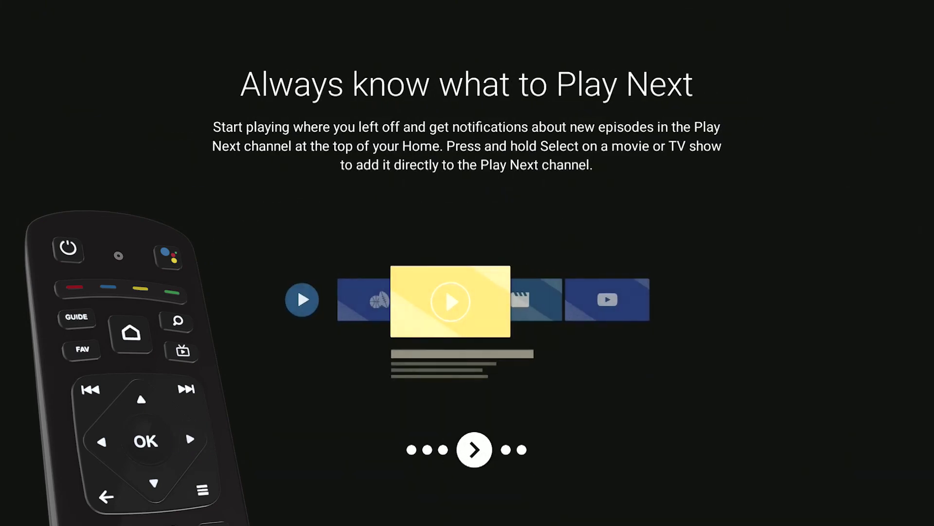
{"action": "key", "text": "Return"}
{"action": "key", "text": "Return"}
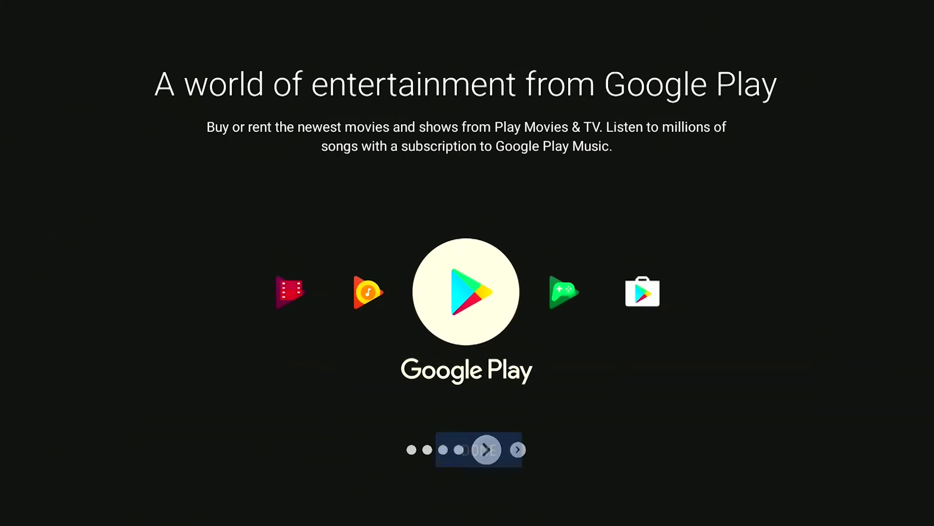
{"action": "key", "text": "Return"}
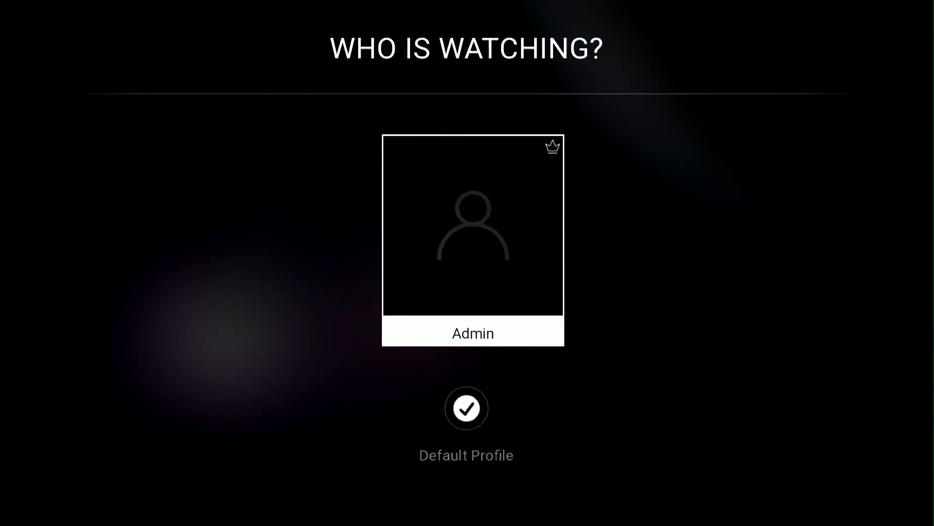
Step: Select the Admin profile and submit its password to log in
{"action": "key", "text": "Return"}
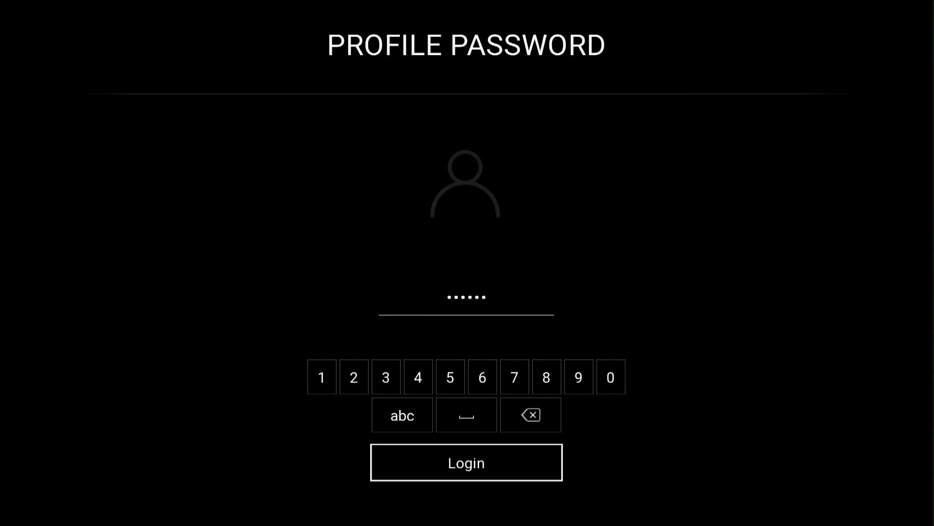
{"action": "key", "text": "Return"}
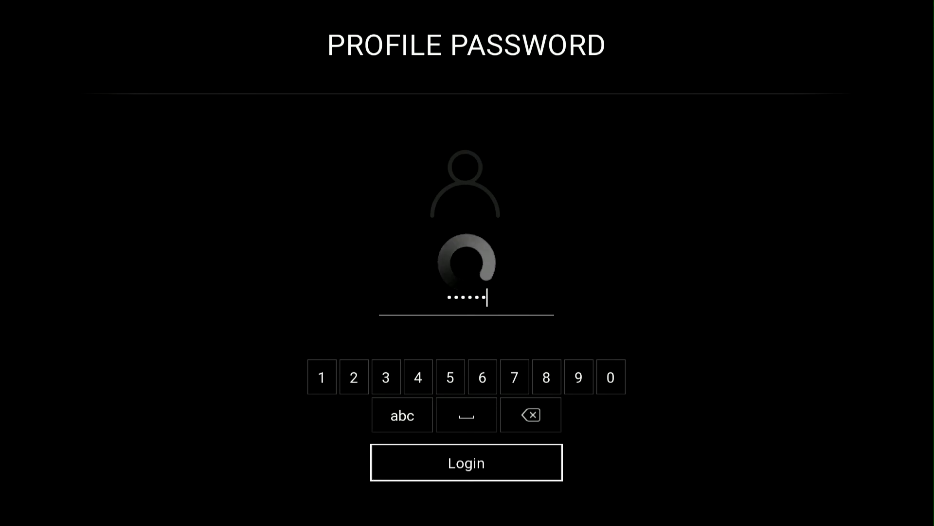